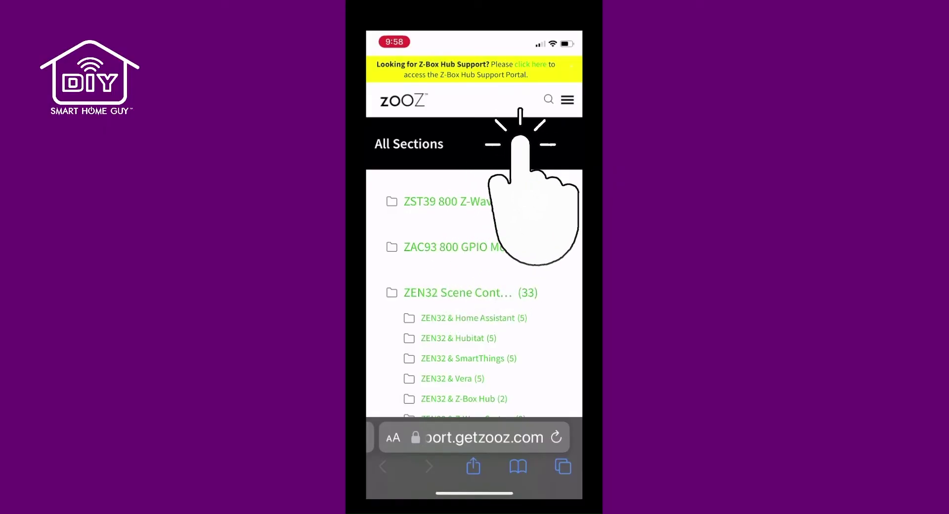
Follow the Zooz banner link to the Z-Box Hub Support Portal and scroll through its help topics
left_click(533, 67)
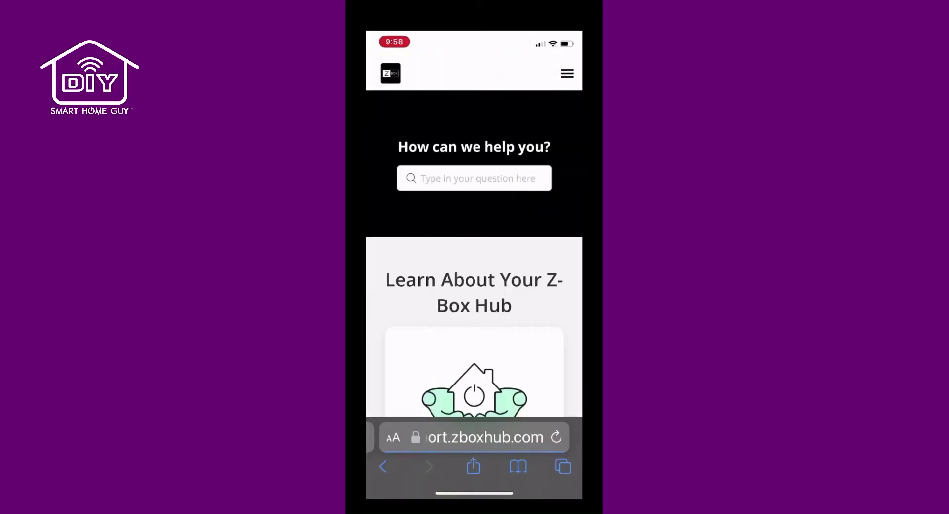
scroll(474, 277, "down", 6)
scroll(474, 277, "up", 8)
scroll(474, 277, "down", 5)
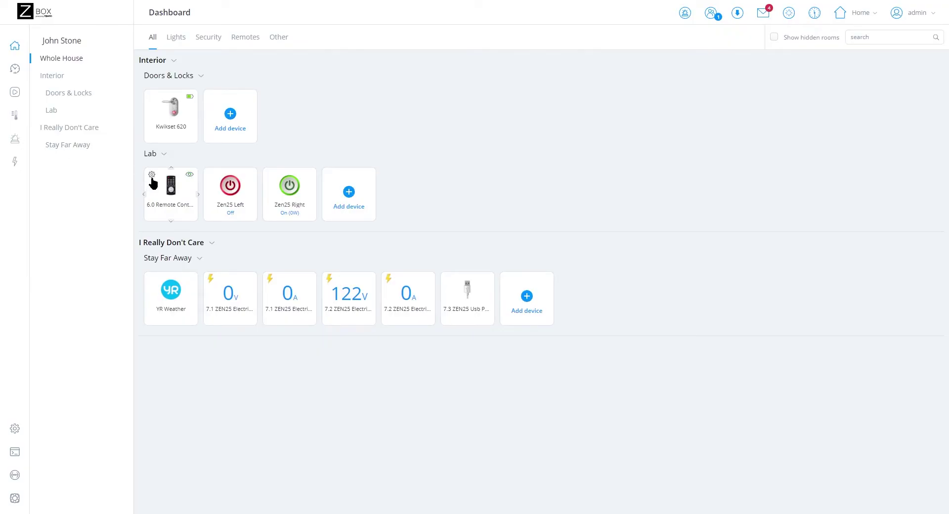
Show the 6.0 Remote Controller's Parameters tab, then switch the admin interface to Dark Theme
left_click(152, 176)
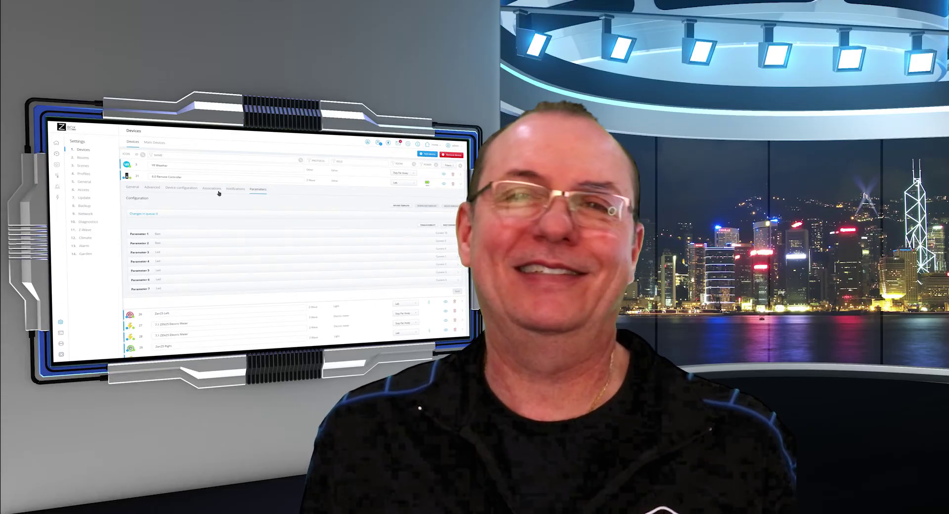
left_click(897, 13)
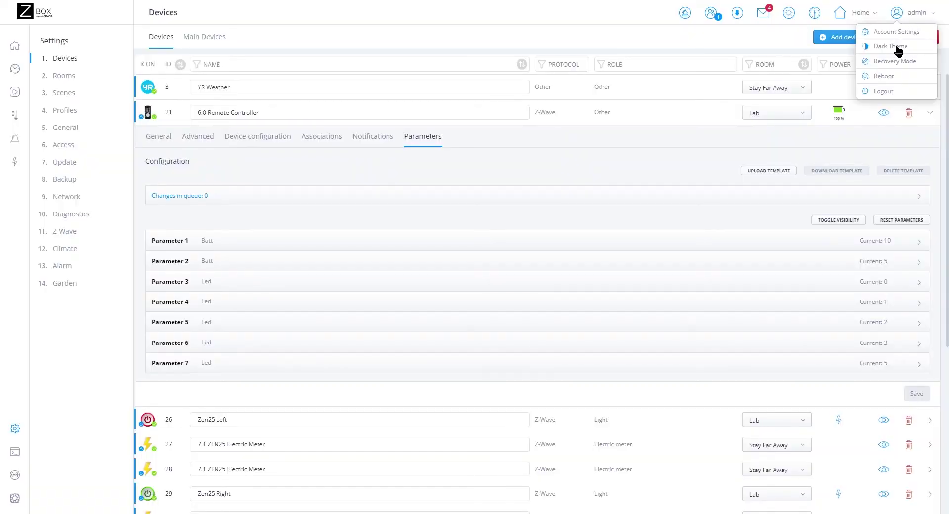
left_click(897, 47)
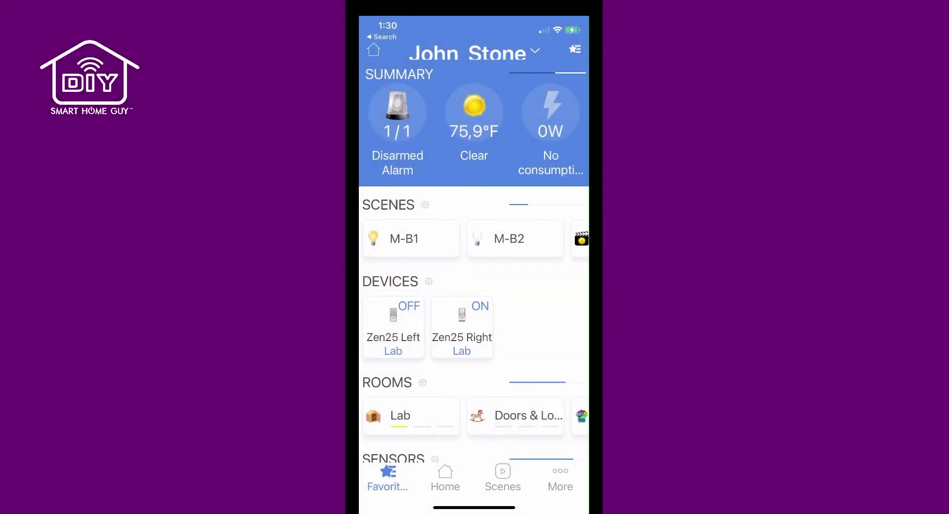
scroll(475, 267, "down", 3)
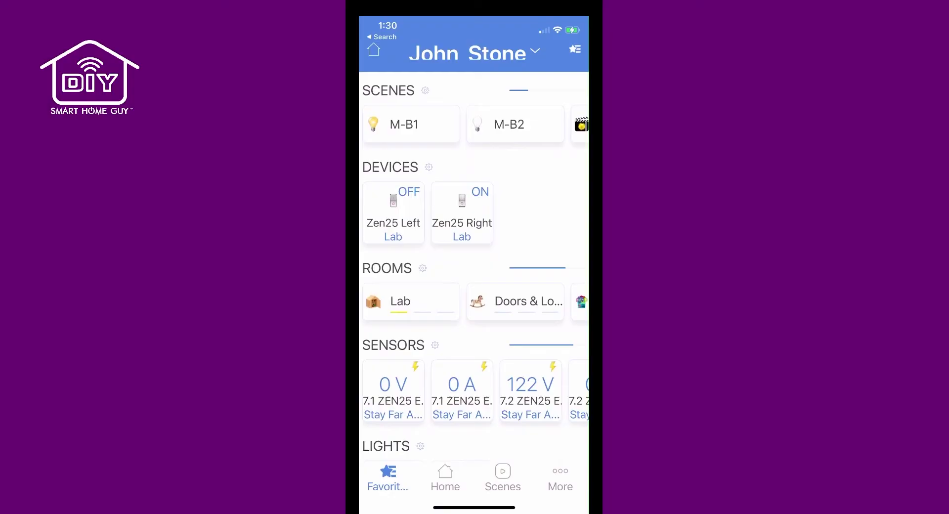
scroll(474, 267, "down", 2)
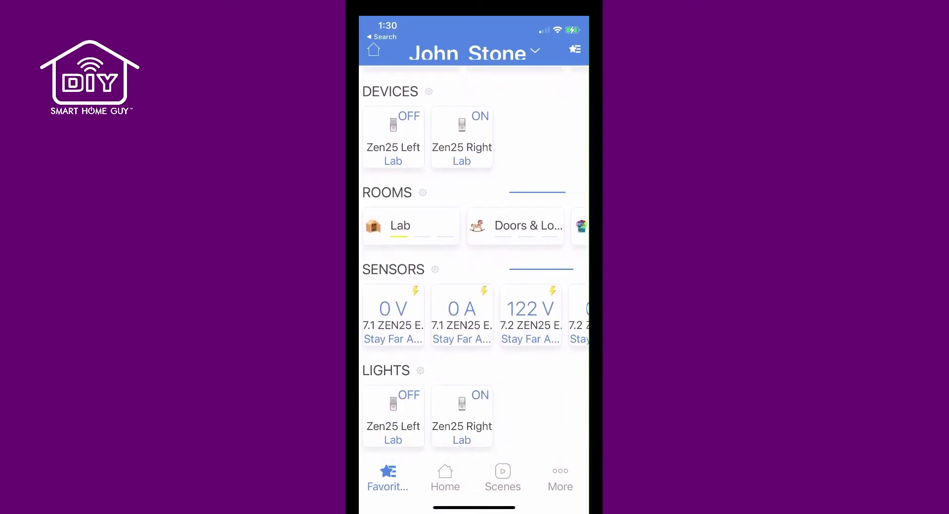
scroll(474, 267, "down", 2)
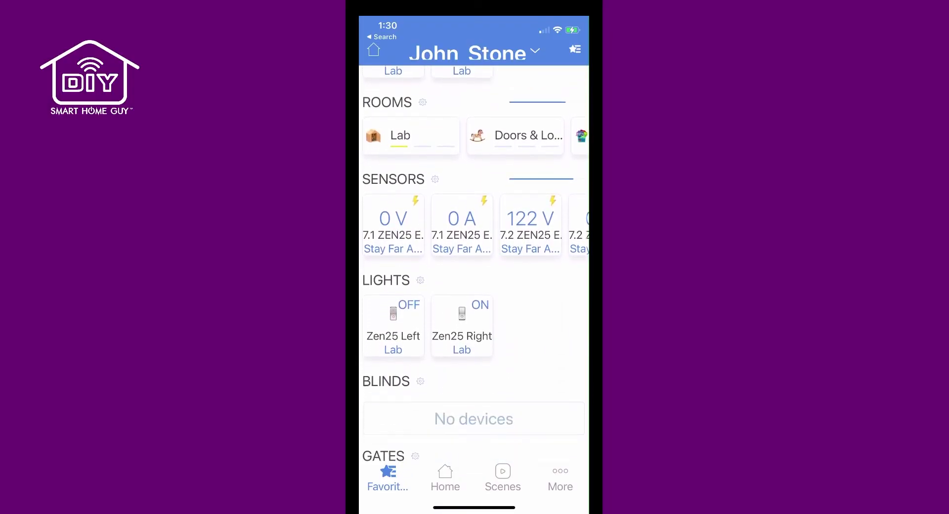
scroll(474, 267, "down", 3)
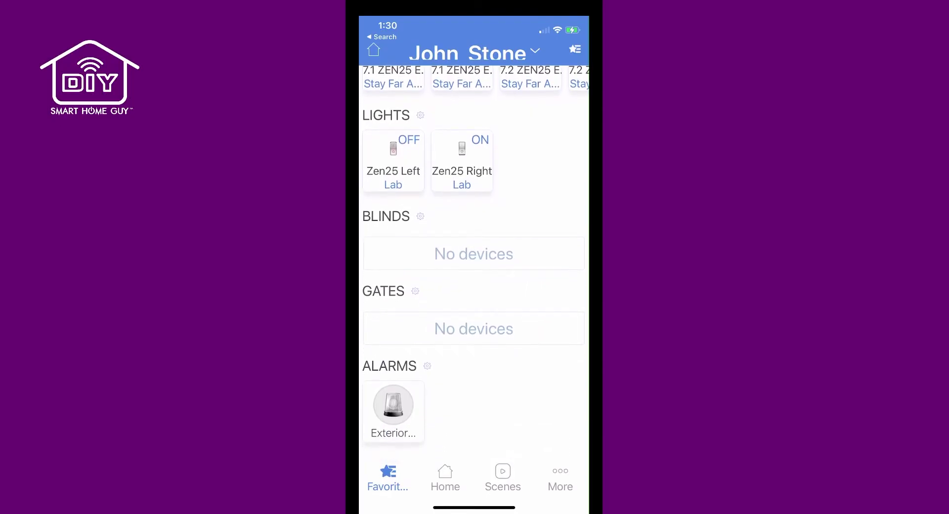
scroll(474, 267, "up", 10)
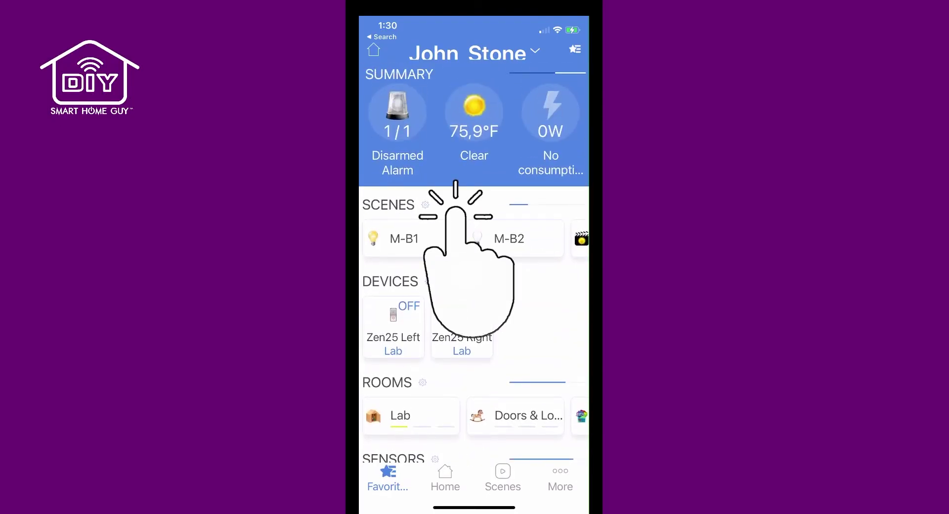
left_click(575, 49)
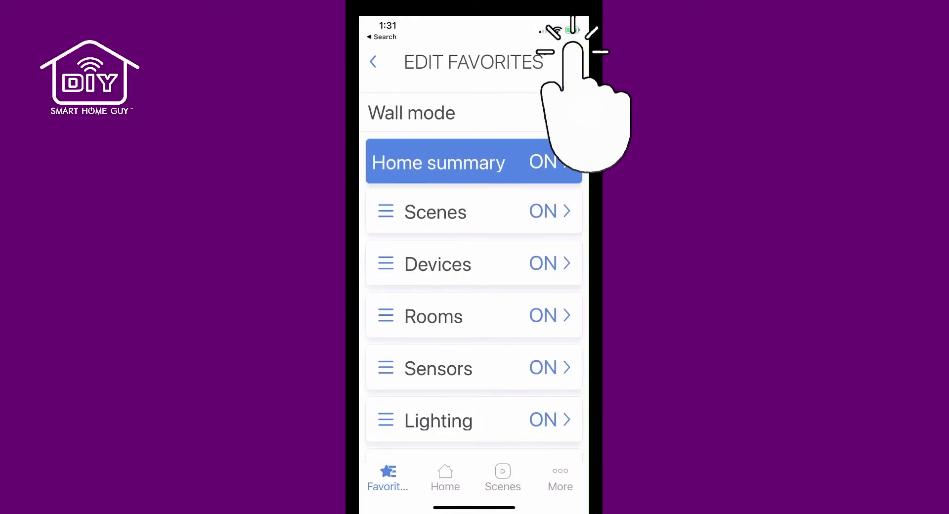
scroll(474, 296, "down", 3)
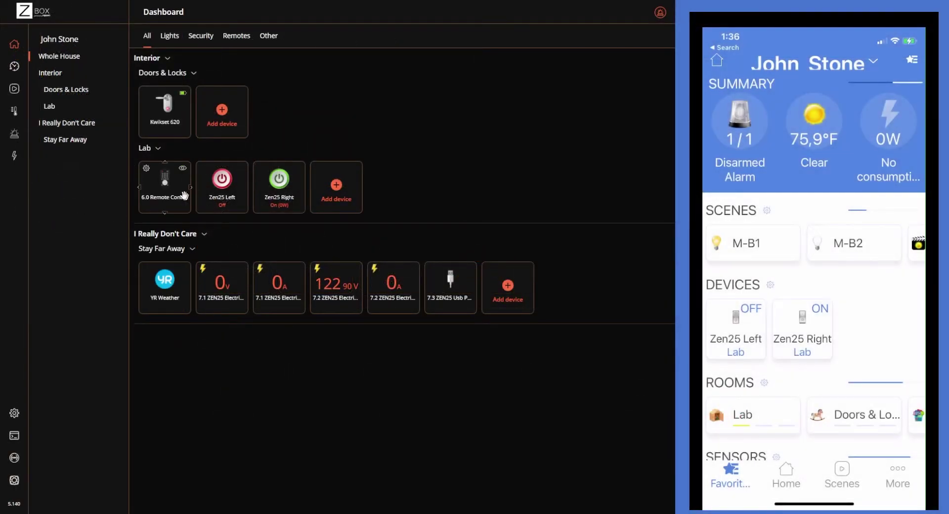
Move the 6.0 remote after Zen25 Right in Lab and a 7.1 electric meter into Doors & Locks
left_click_drag(257, 273, 276, 276)
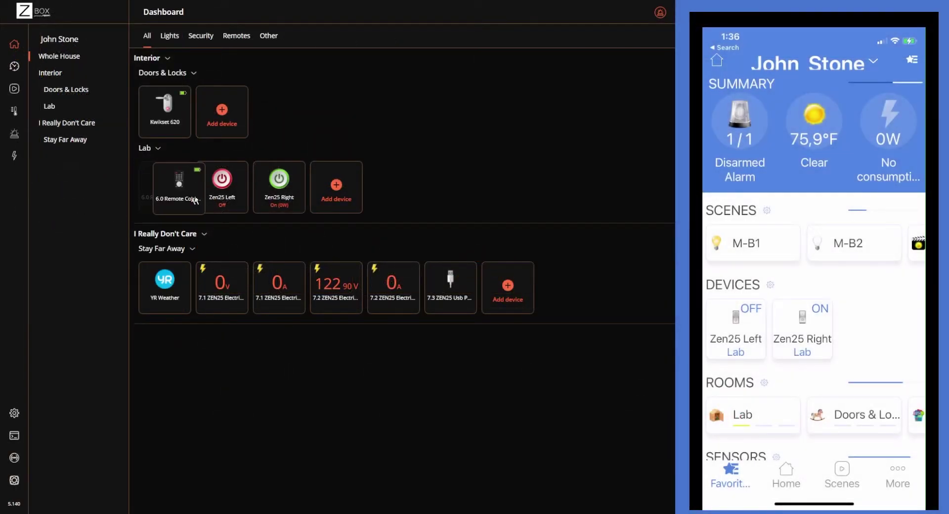
left_click_drag(196, 200, 269, 212)
mouse_move(229, 294)
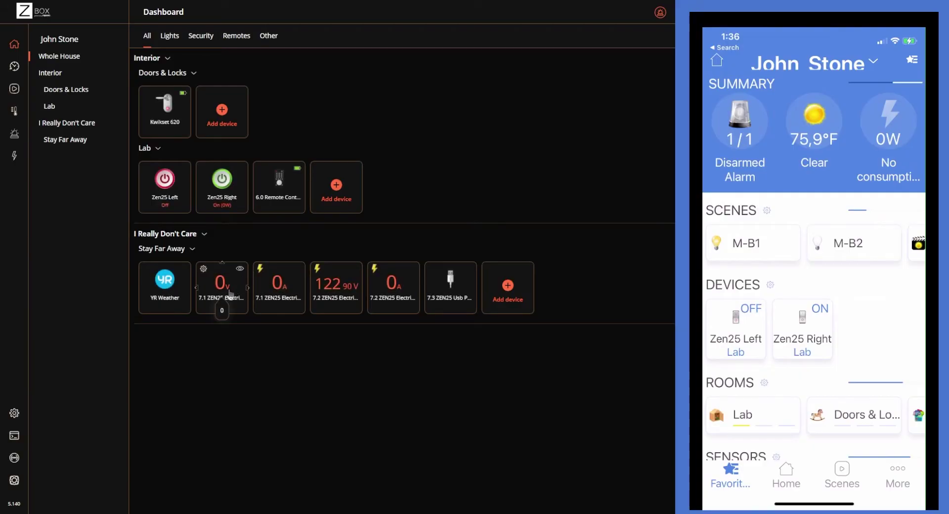
left_click_drag(230, 294, 188, 126)
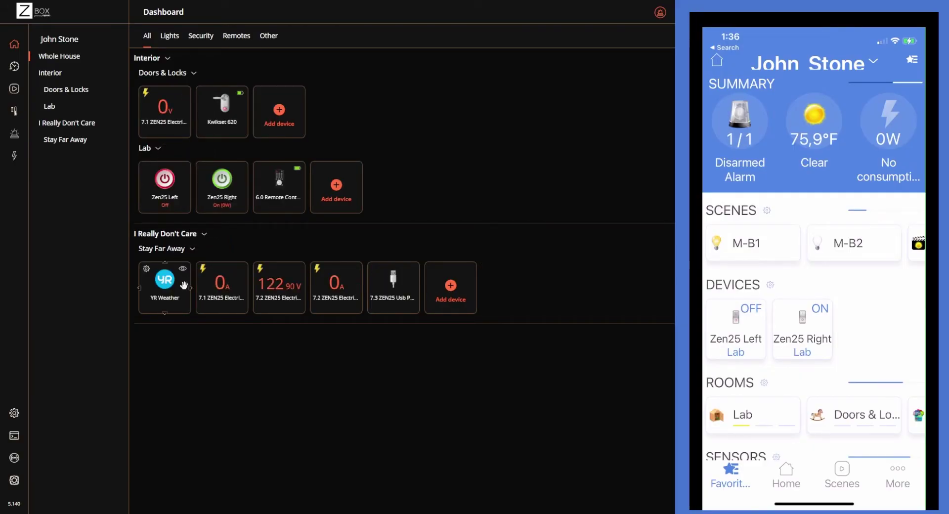
Visit the Rooms settings page, then switch the Zen25 Left device on
left_click(15, 413)
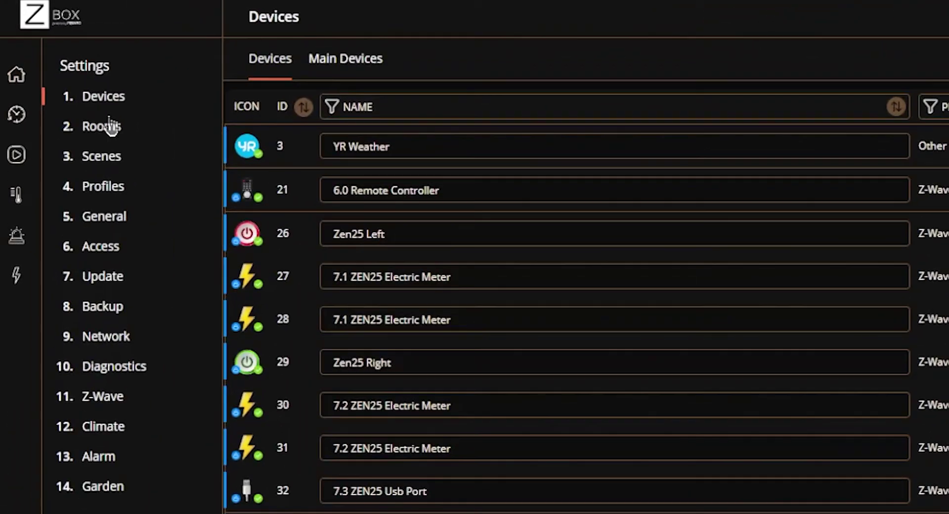
left_click(70, 83)
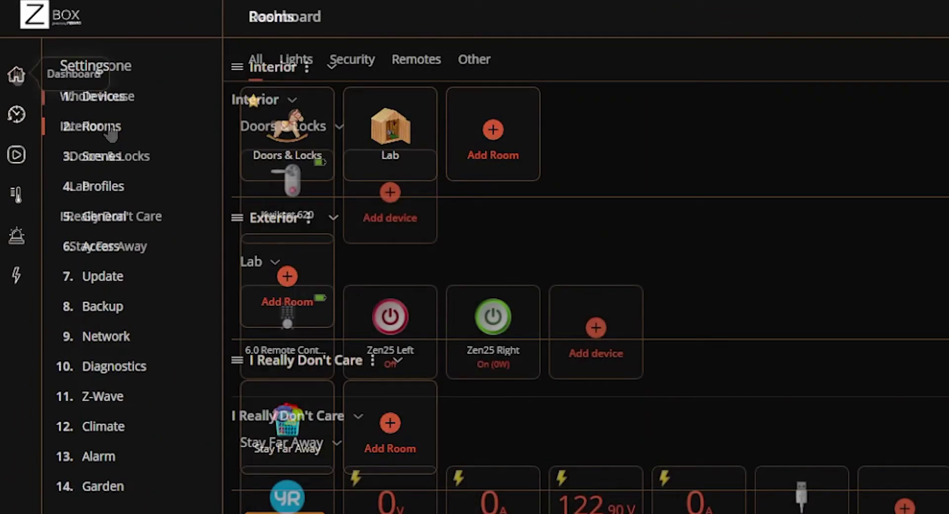
mouse_move(388, 304)
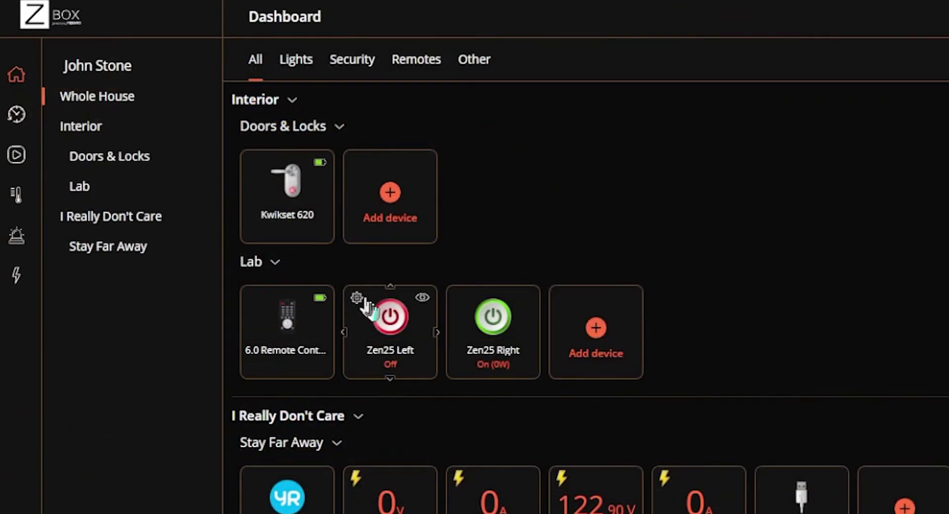
left_click(383, 320)
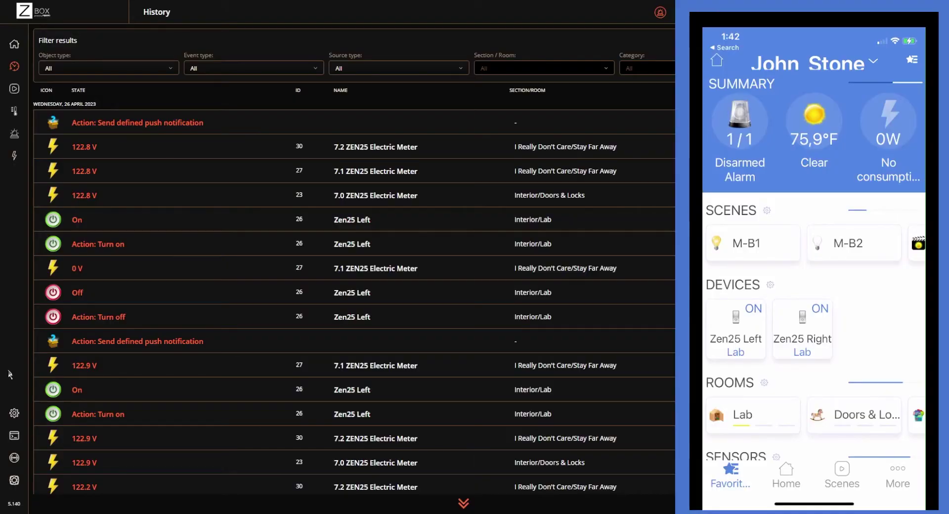
Expand Zen25 Left in Settings > Devices to show its General tab
left_click(14, 414)
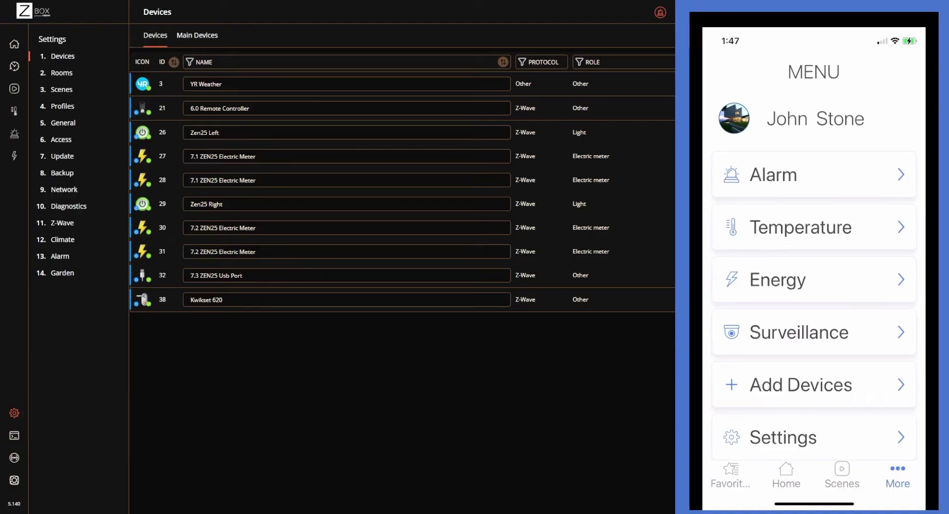
left_click(346, 133)
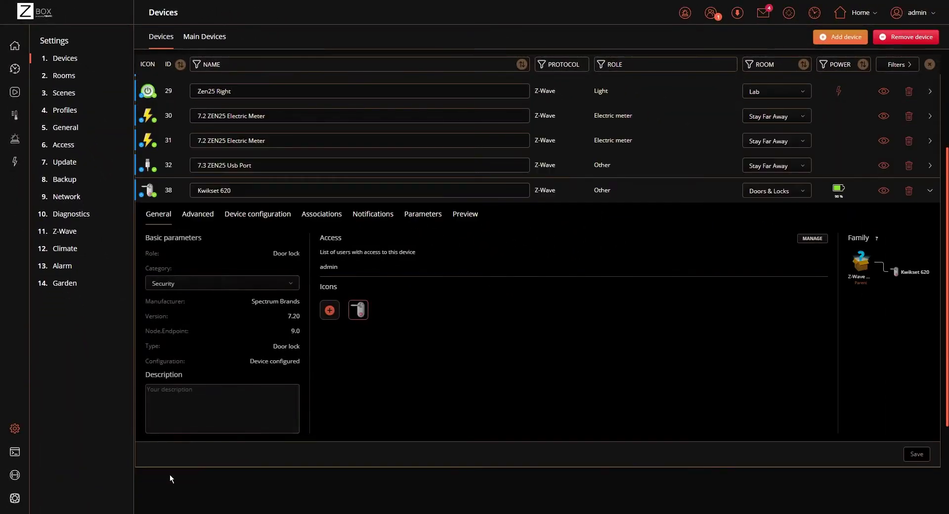
Check the Kwikset 620 lock's Category options, keeping it set to Security
left_click(170, 476)
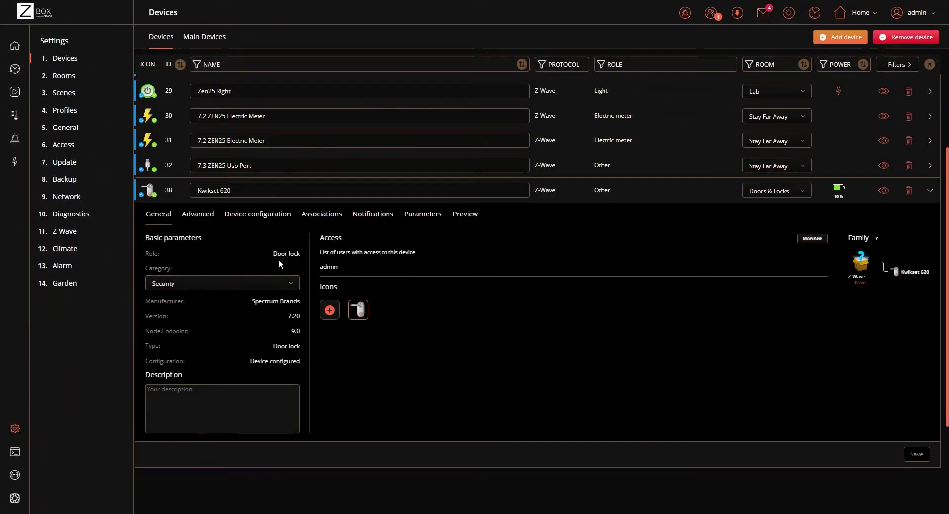
left_click(241, 288)
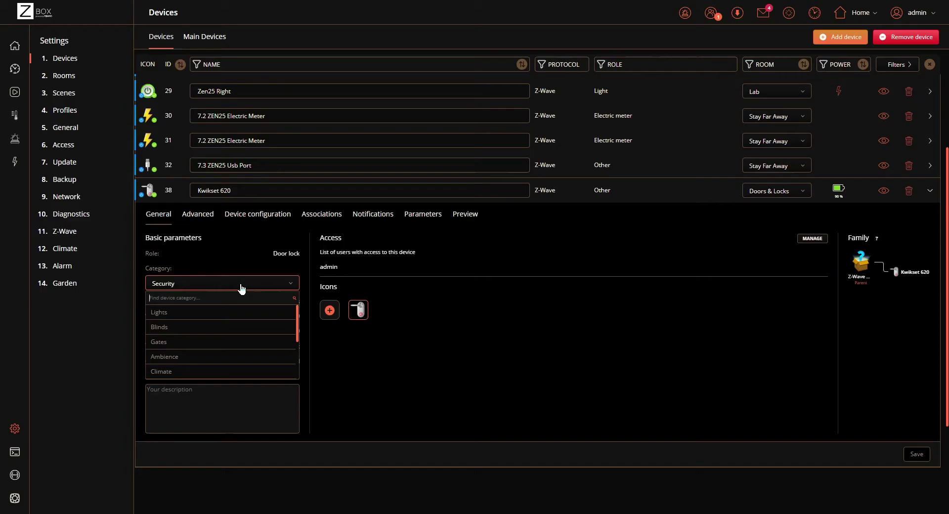
left_click(242, 284)
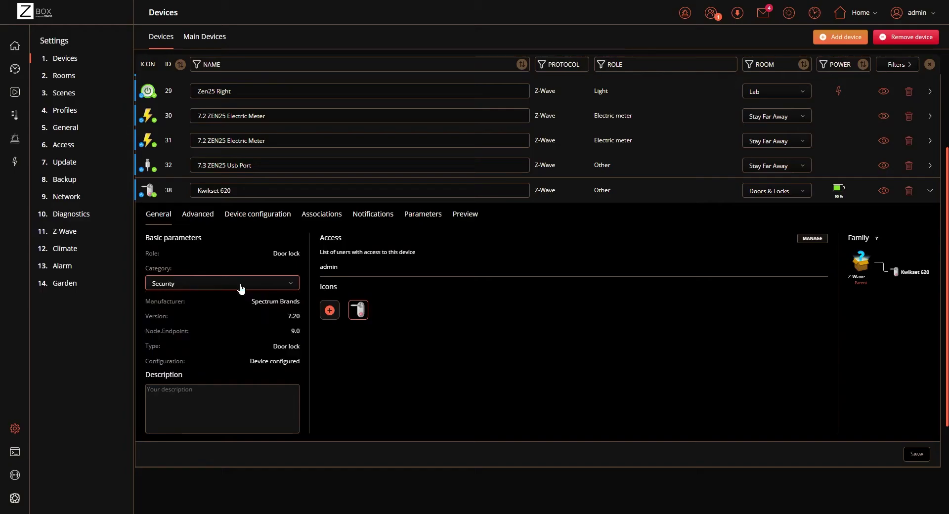
Describe Zen25 Right as "This is my favorite wall plug!" and give it the lamp icon
left_click(179, 99)
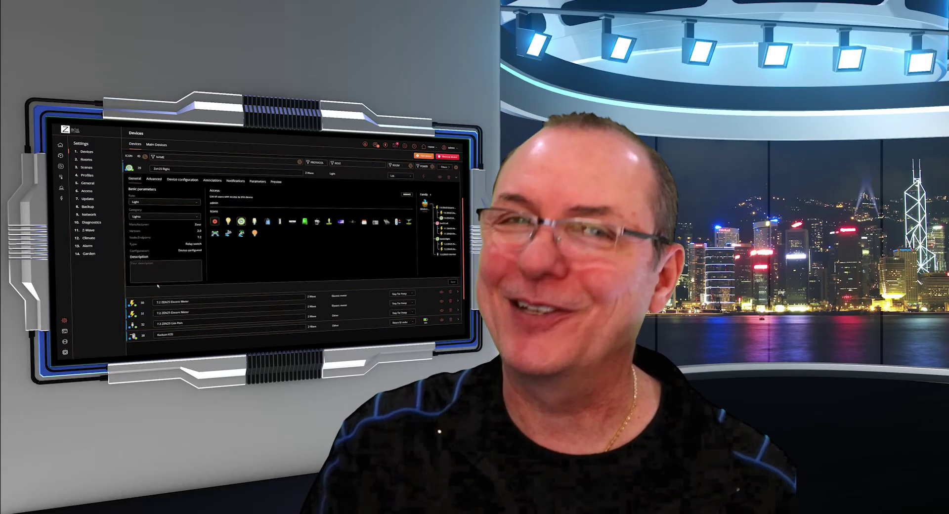
type("This is my favorite wall plug!")
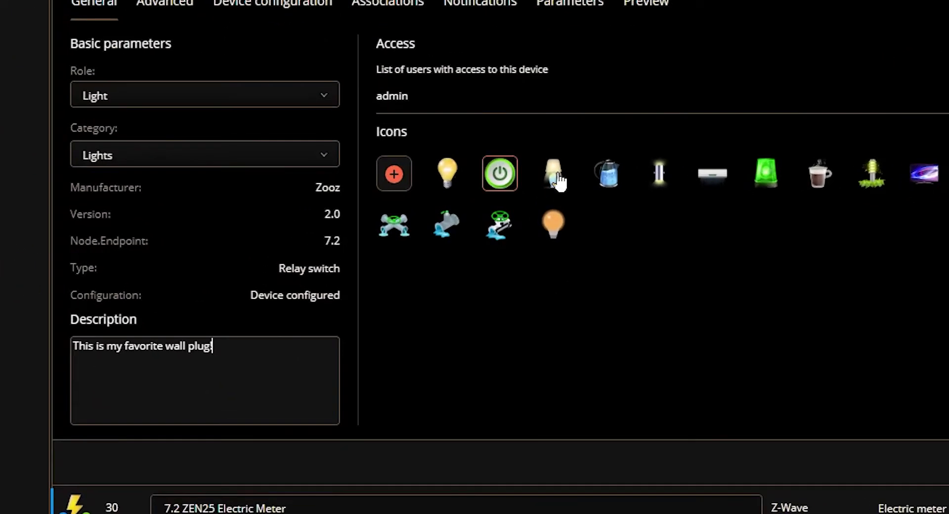
left_click(454, 269)
Give Zen25 Right the kettle icon, review its configuration and associations (EndPoint 2 / Group 2), then its notifications
left_click(608, 179)
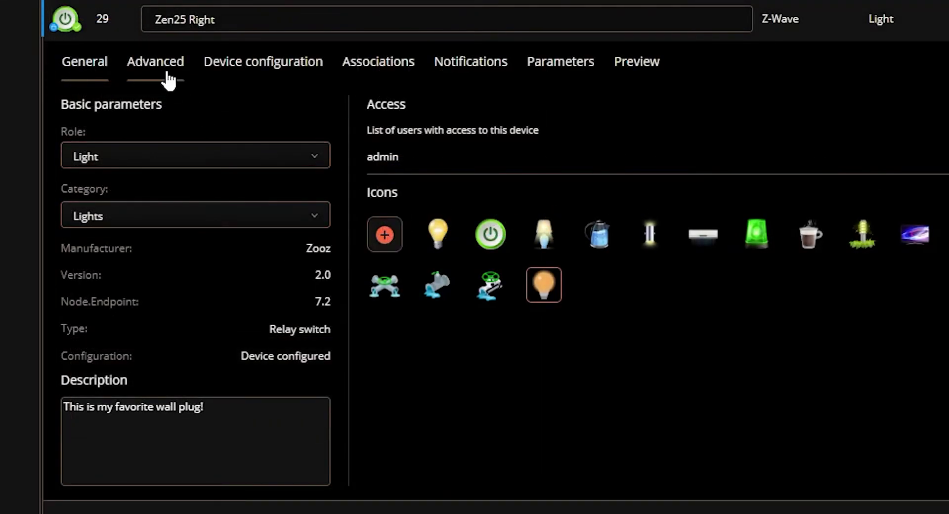
left_click(259, 68)
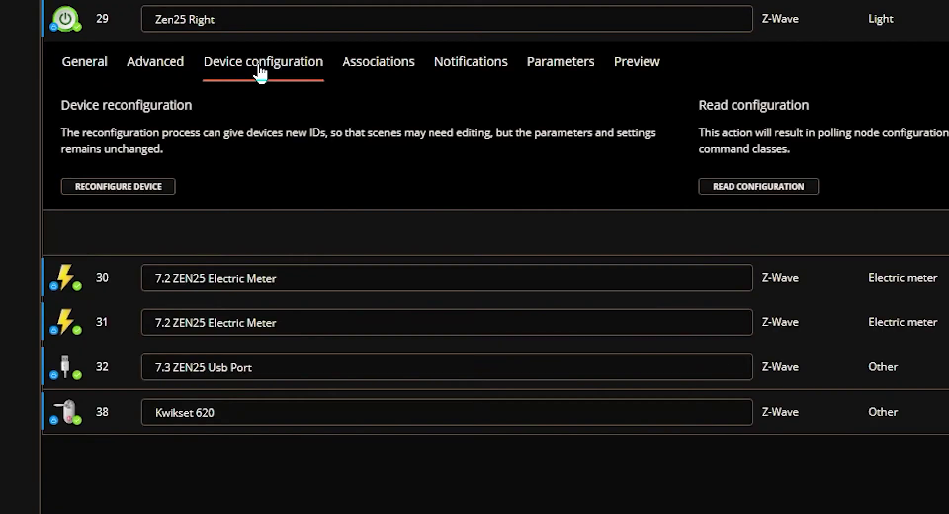
left_click(366, 69)
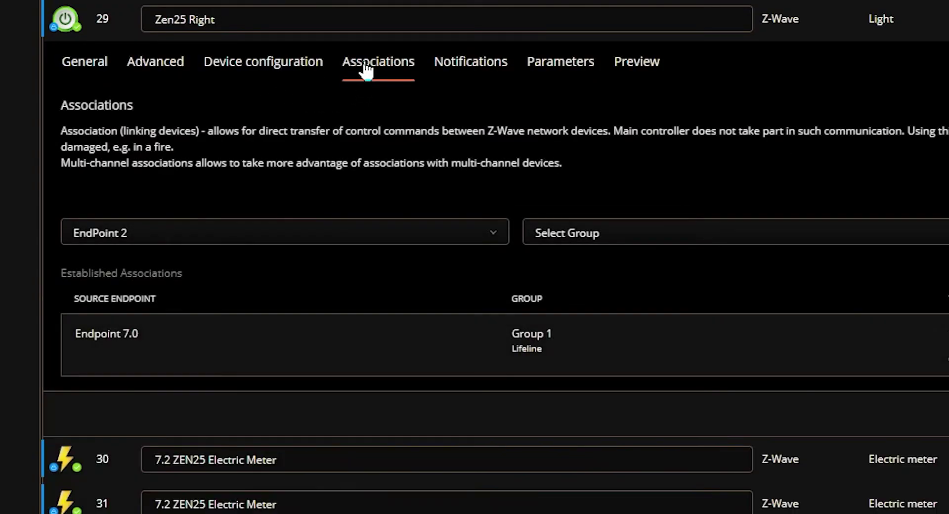
left_click(358, 235)
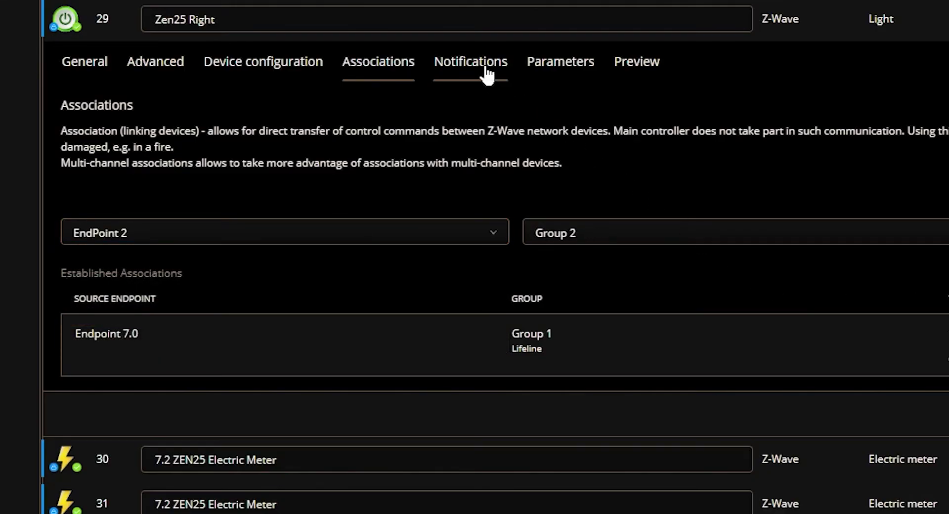
left_click(487, 71)
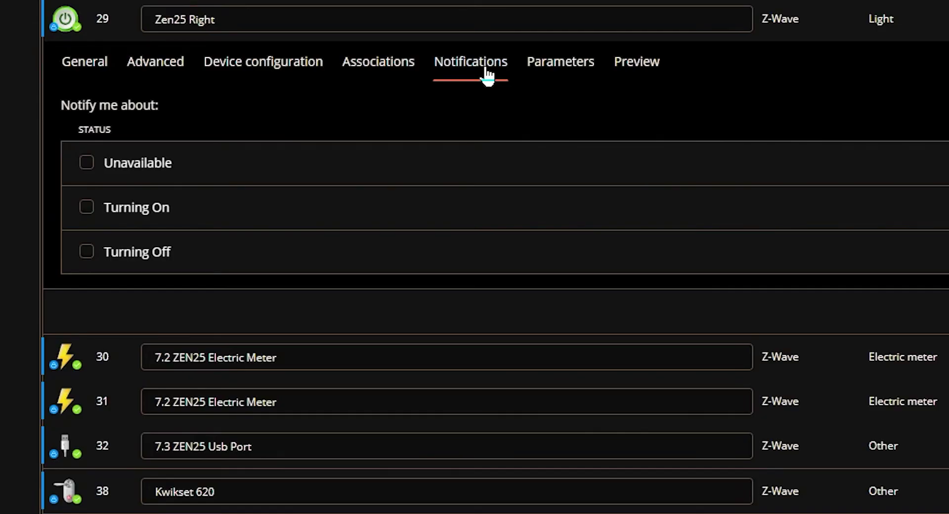
Enable Zen25 Right's Turning On notification and show Kwikset 620's Low Battery delivery options
left_click(87, 208)
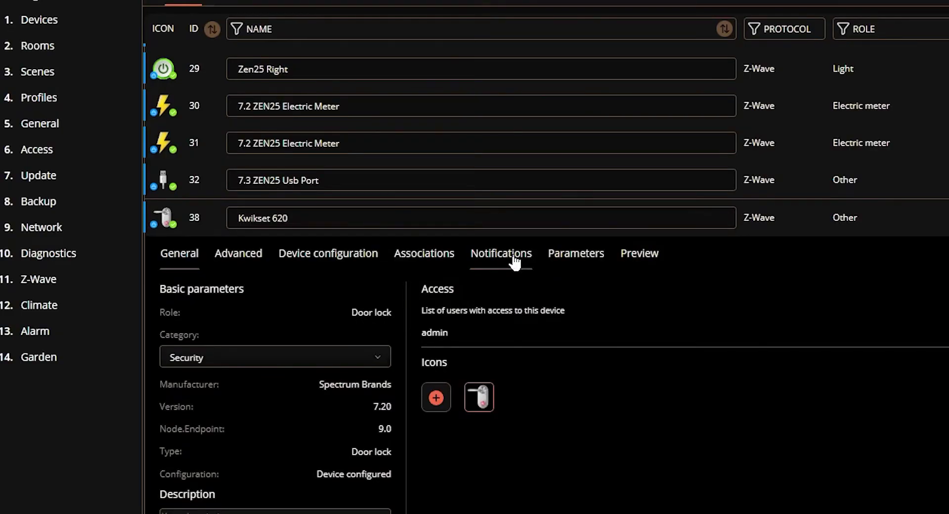
left_click(514, 261)
scroll(534, 326, "down", 4)
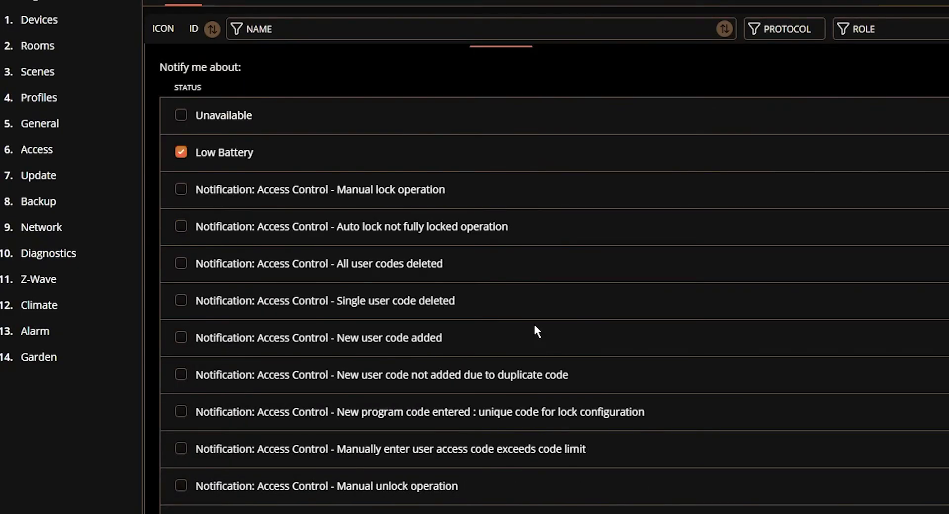
scroll(537, 330, "down", 4)
scroll(537, 330, "up", 2)
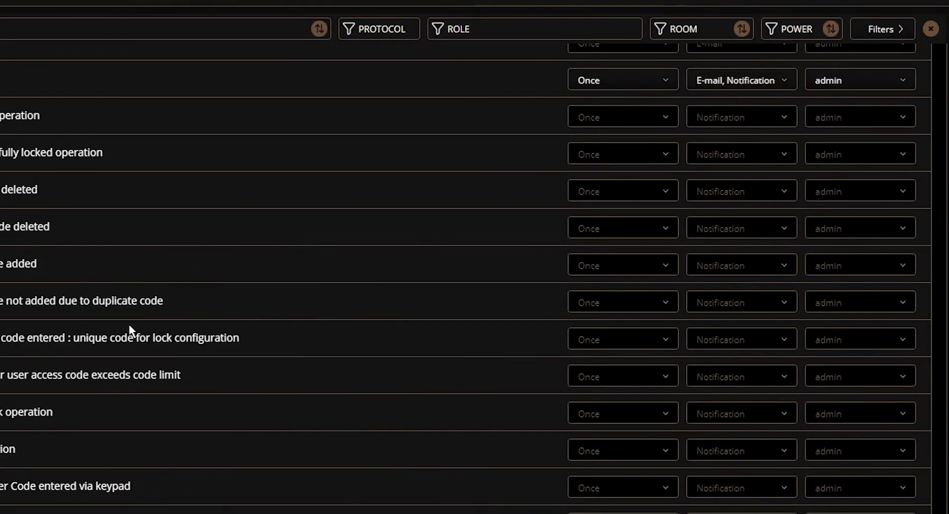
left_click(750, 84)
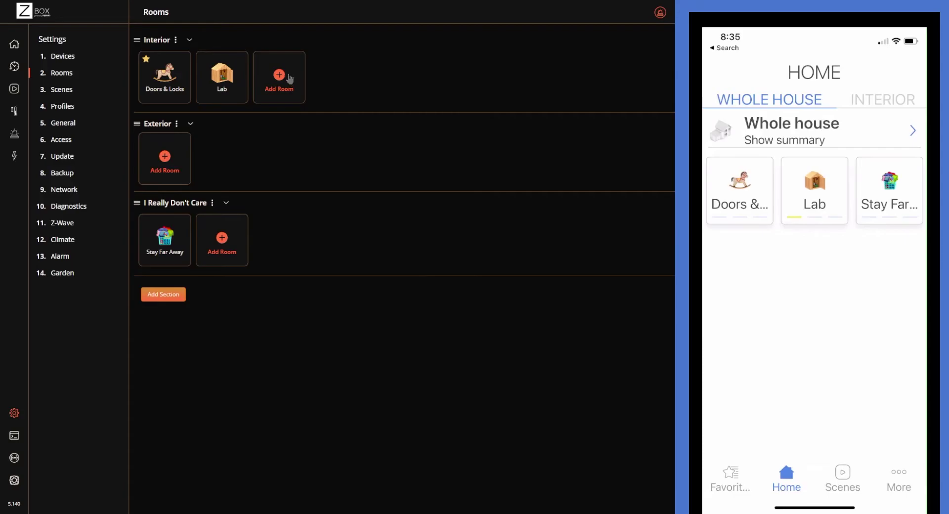
Add an Office room under Interior and browse its Category choices
left_click(290, 80)
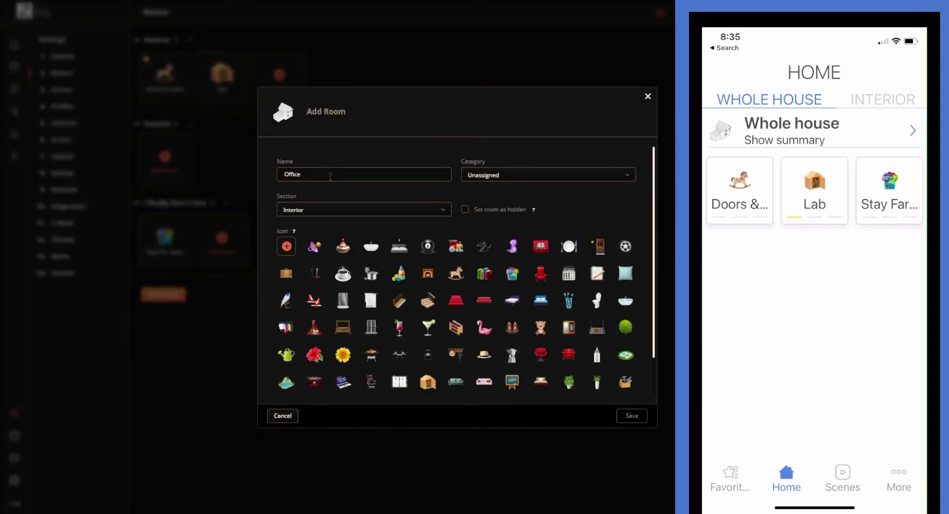
left_click(595, 177)
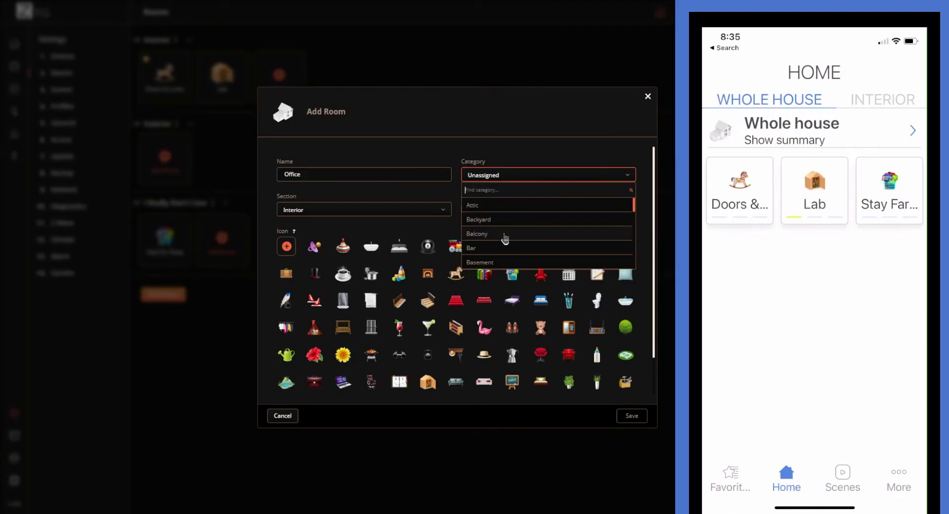
scroll(504, 240, "down", 5)
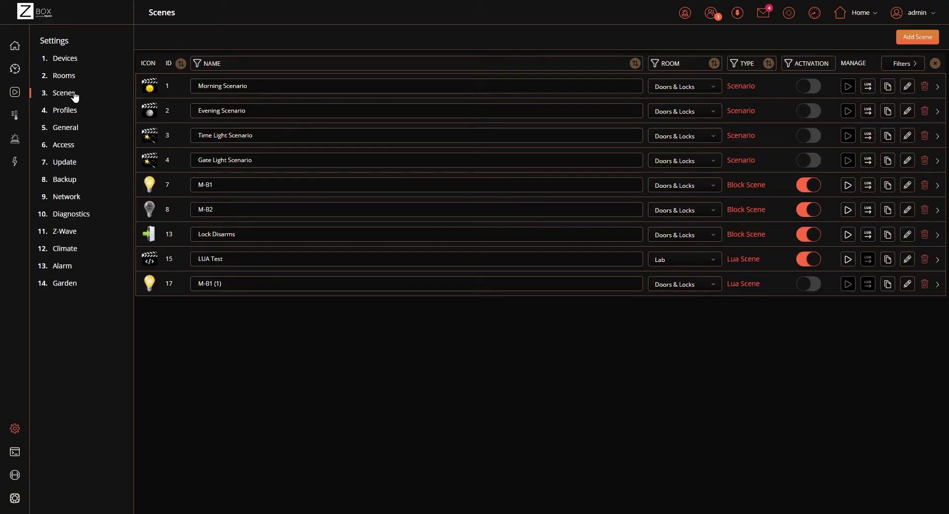
Open the M-B1 block scene and then the M-B1 (1) Lua scene for editing
left_click(168, 191)
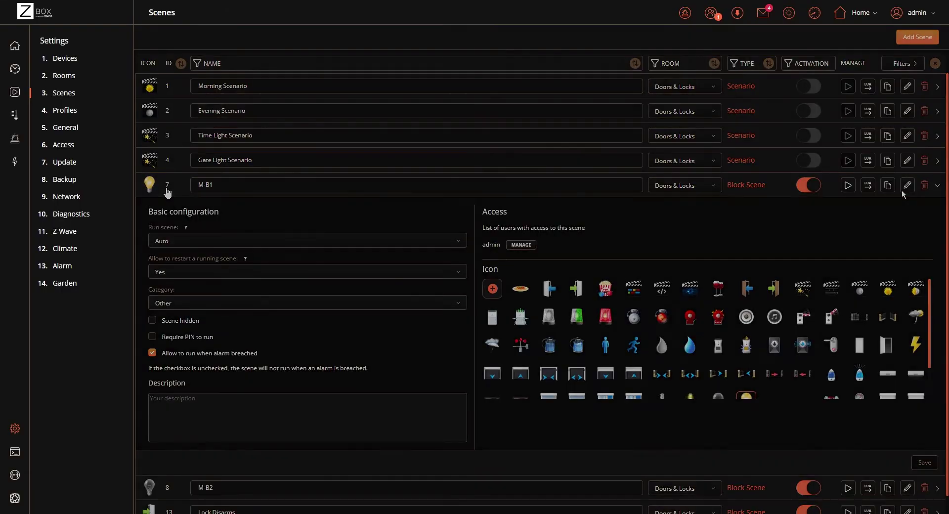
left_click(907, 185)
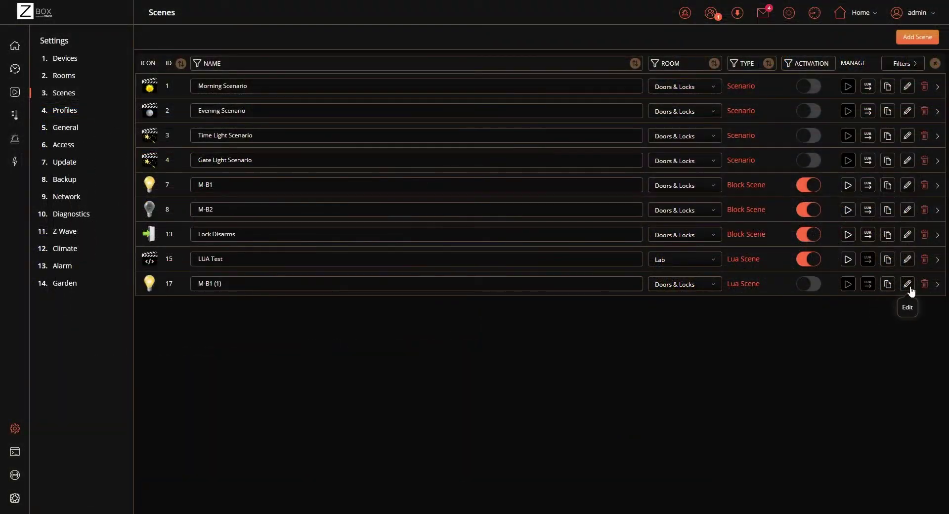
left_click(907, 285)
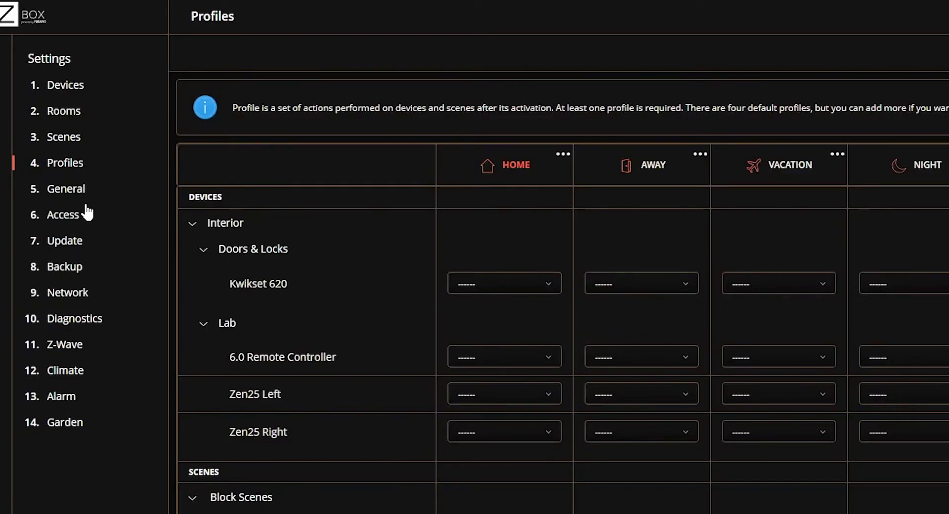
Check the Kwikset 620's Home profile options, then go to the Alarm settings
left_click(482, 287)
left_click(62, 398)
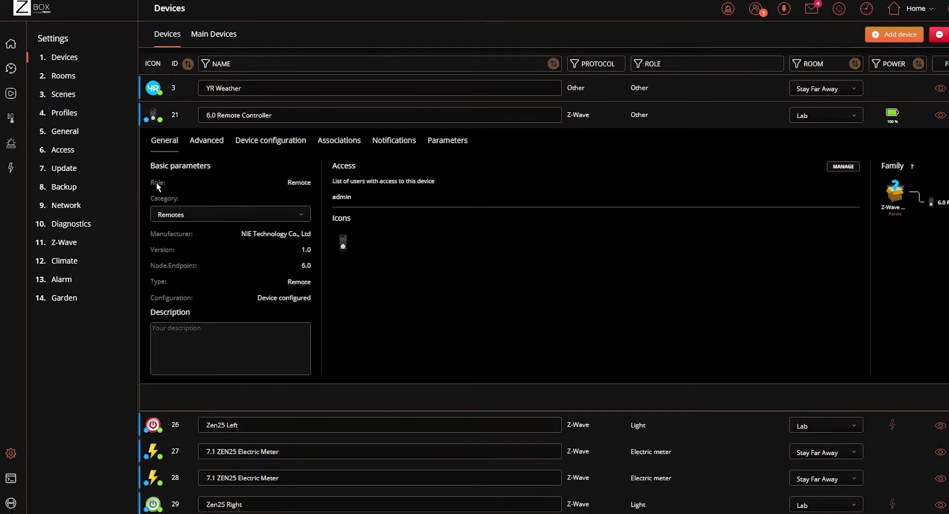
Review the 6.0 Remote Controller's advanced button actions and parameters, expanding Parameter 3's LED setting
left_click(275, 172)
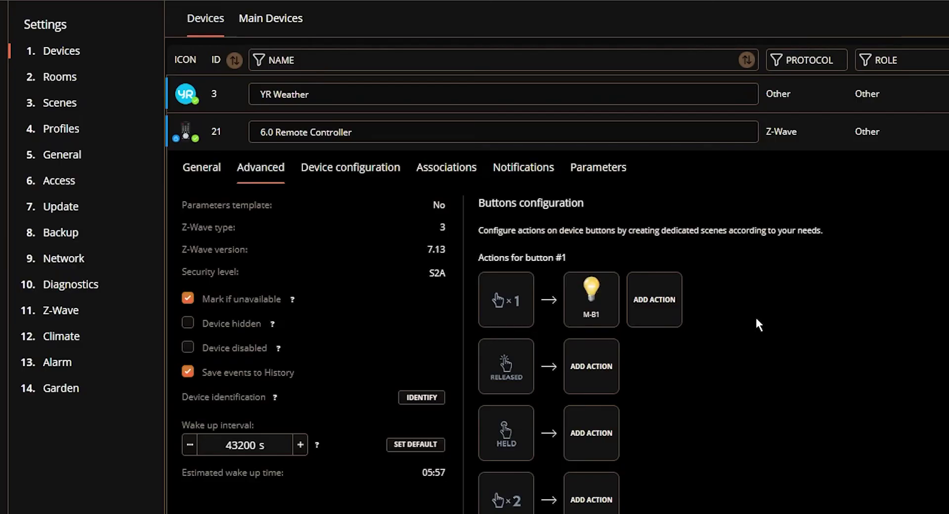
left_click(585, 177)
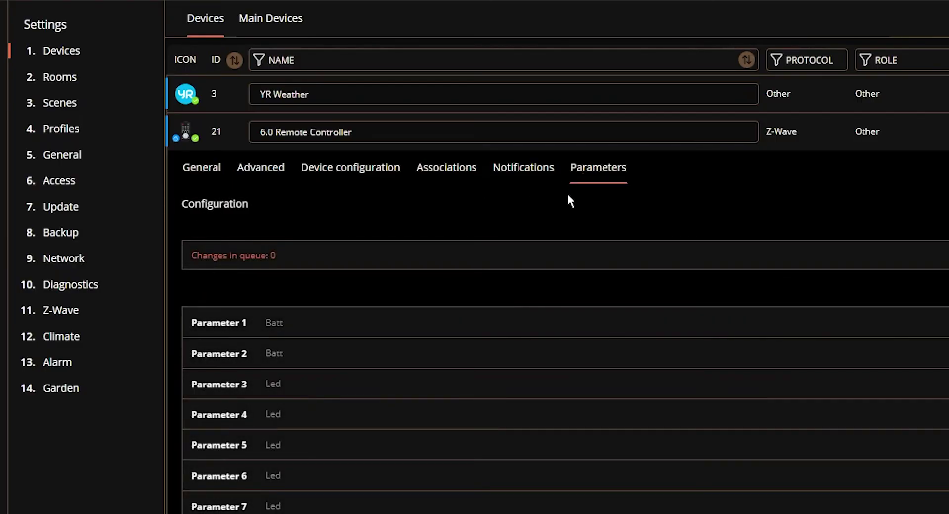
left_click(281, 394)
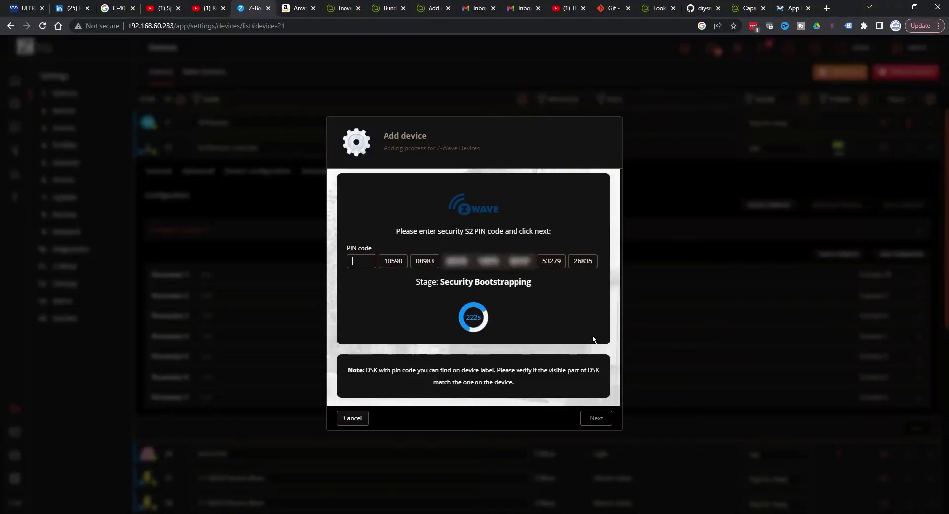
Enter the device's S2 PIN to include the Inovelli switch, then review its configuration parameters
type("07210")
left_click(595, 418)
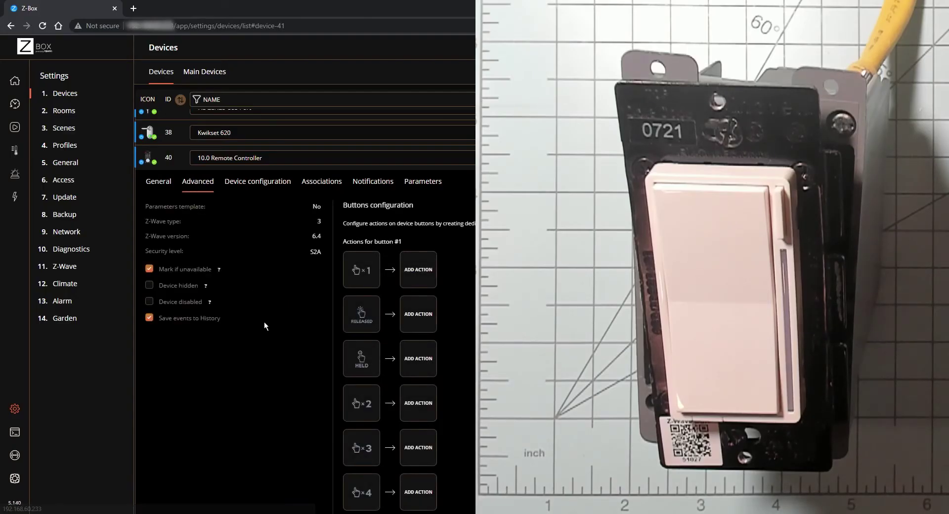
scroll(264, 327, "down", 1)
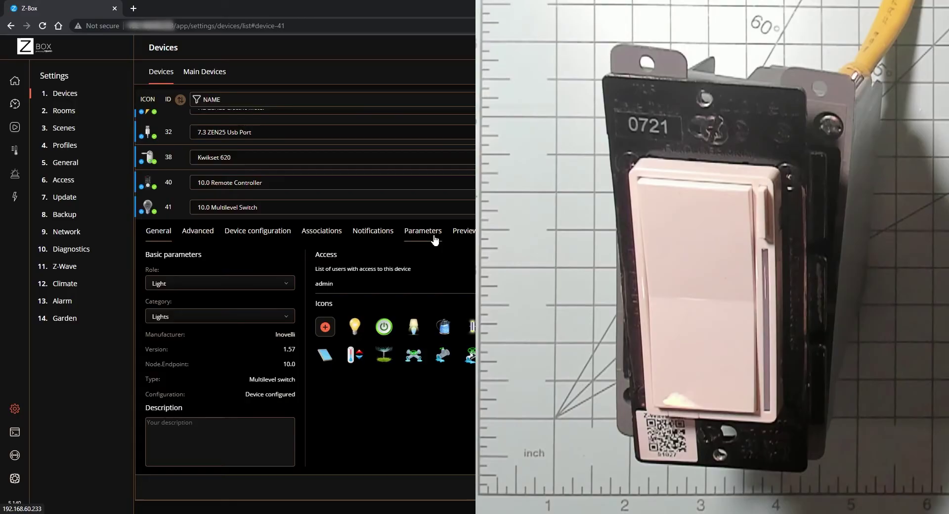
left_click(434, 240)
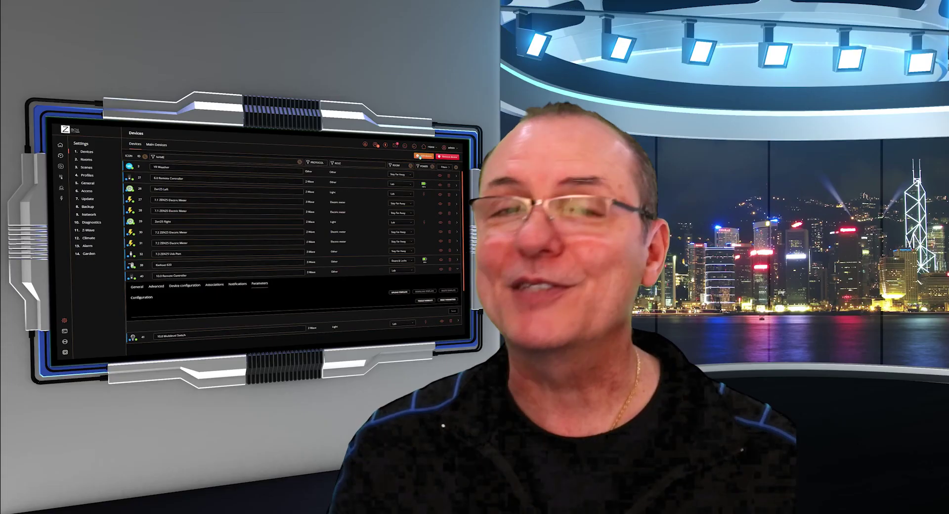
Begin adding a device, then check the 6.0 Remote Controller's configuration parameters in the device list
left_click(841, 37)
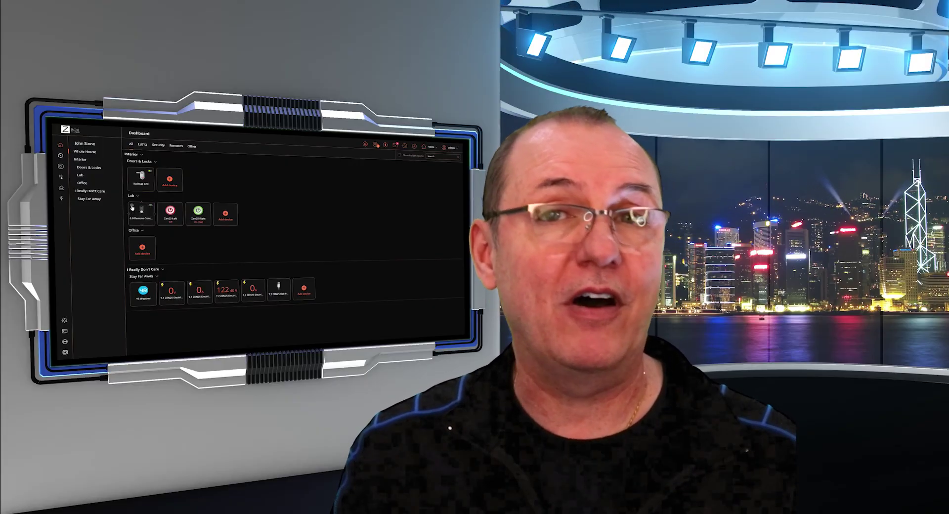
left_click(132, 206)
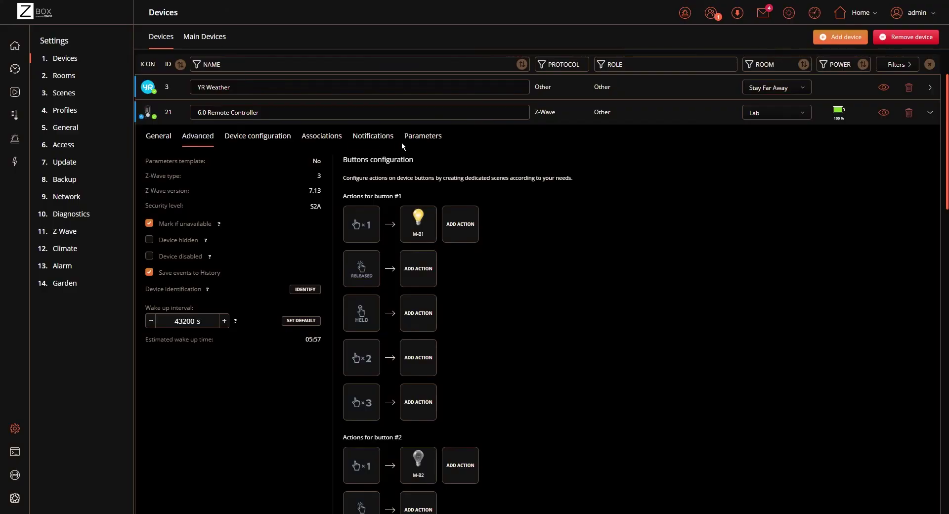
left_click(414, 142)
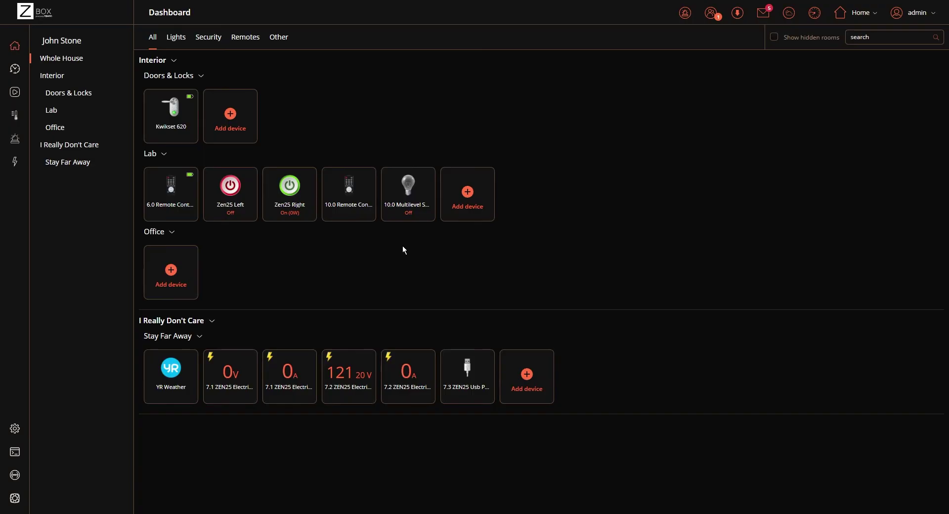
Turn on the 10.0 Multilevel Switch and open the M-B1 (1) Lua scene for editing
left_click(407, 214)
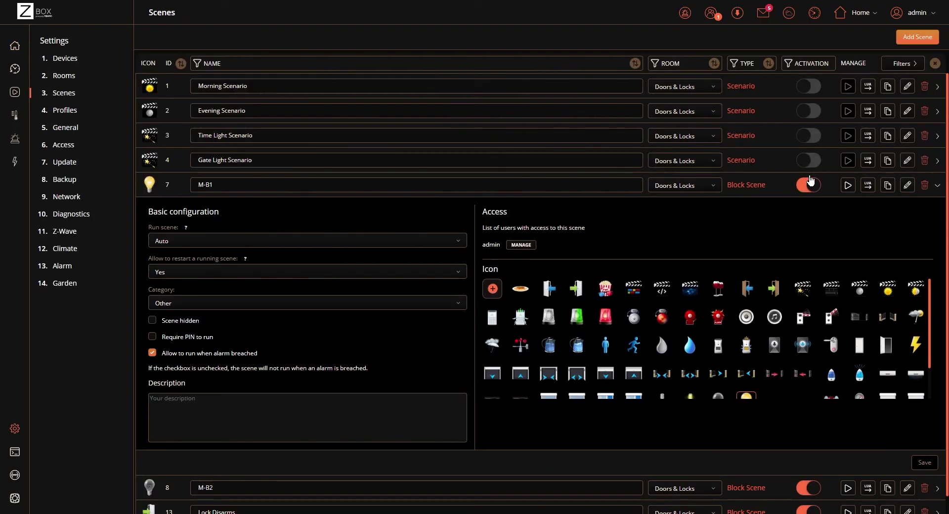
left_click(907, 185)
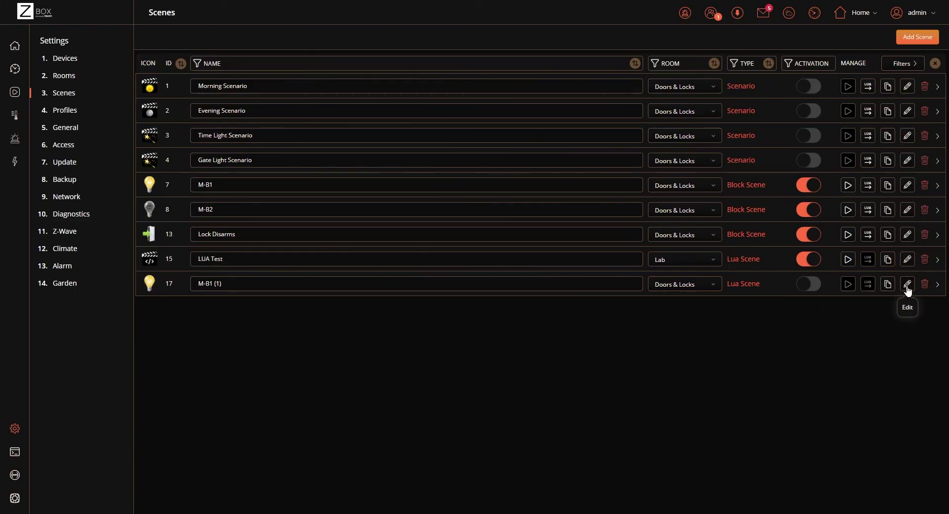
left_click(908, 284)
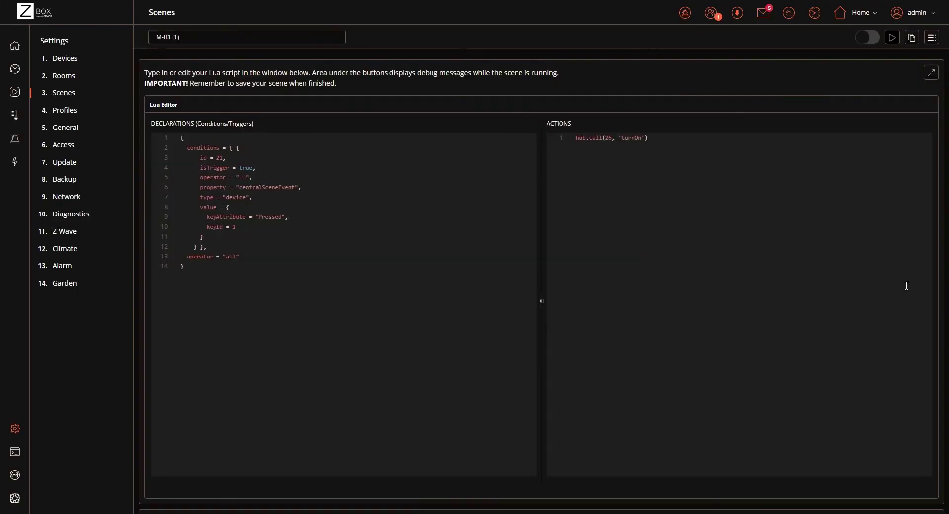